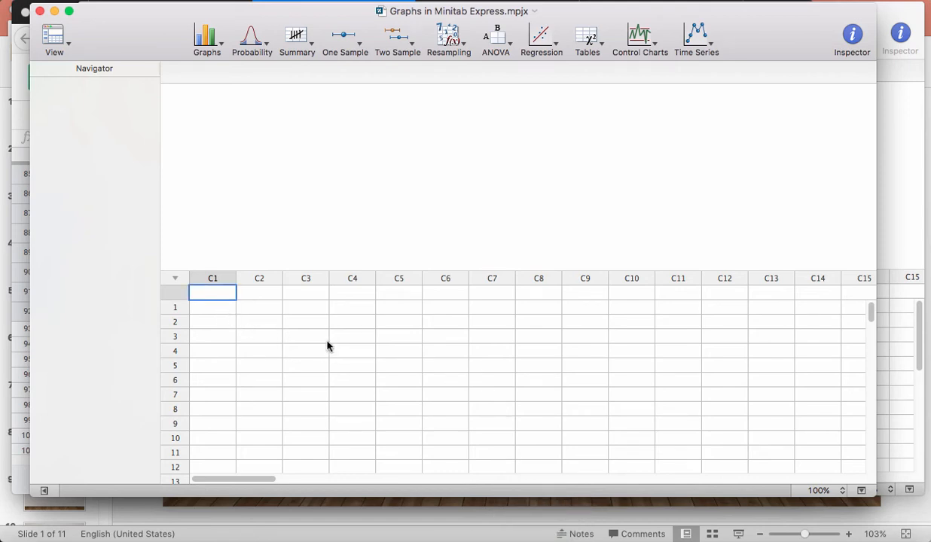
Step: Paste the copied data set, with its column headers, into the empty worksheet starting at column C1
key(super+v)
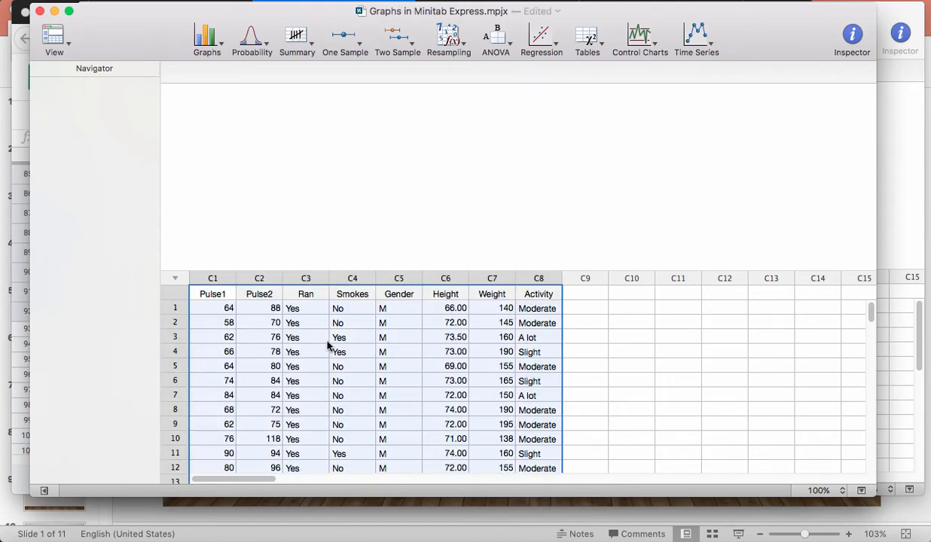
click(588, 296)
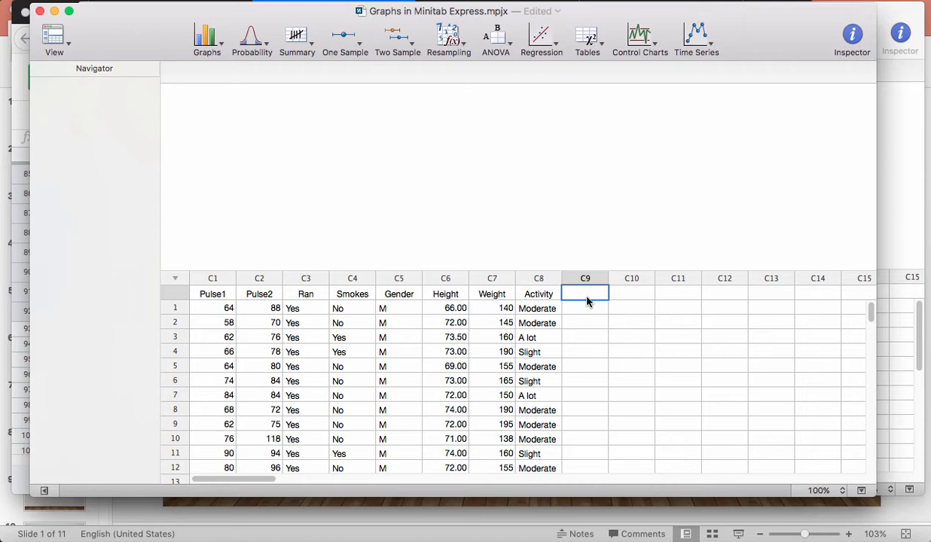
click(217, 293)
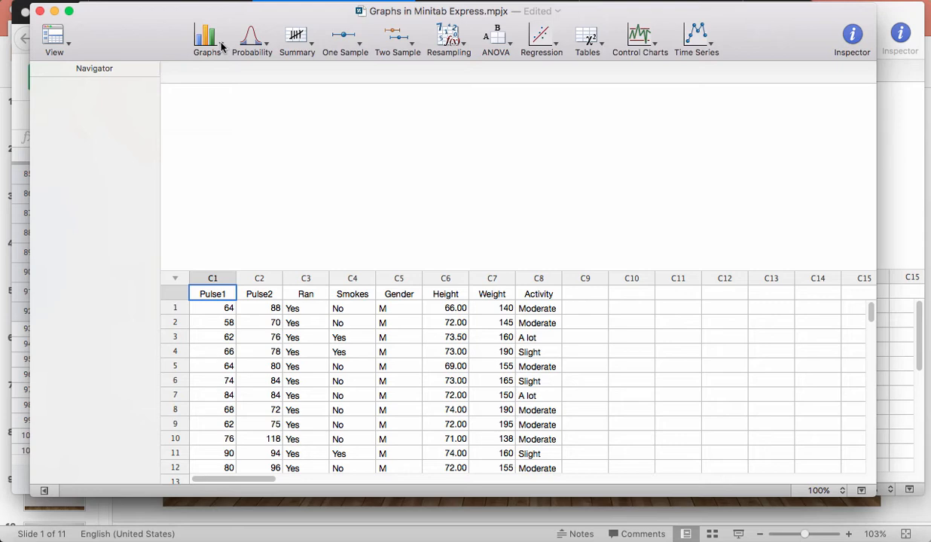
Step: Create a pie chart of counts of unique values for the Gender variable and enlarge the output area to show it fully
click(222, 47)
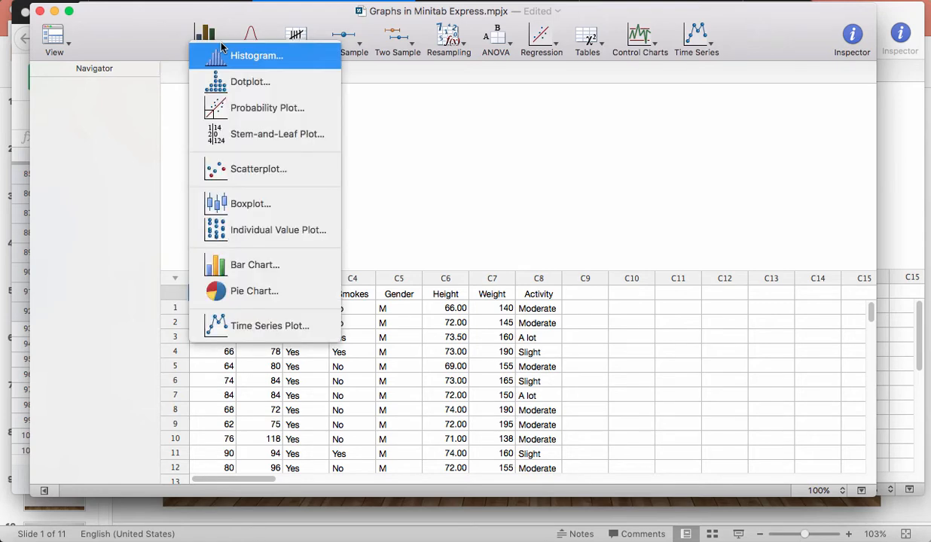
click(250, 293)
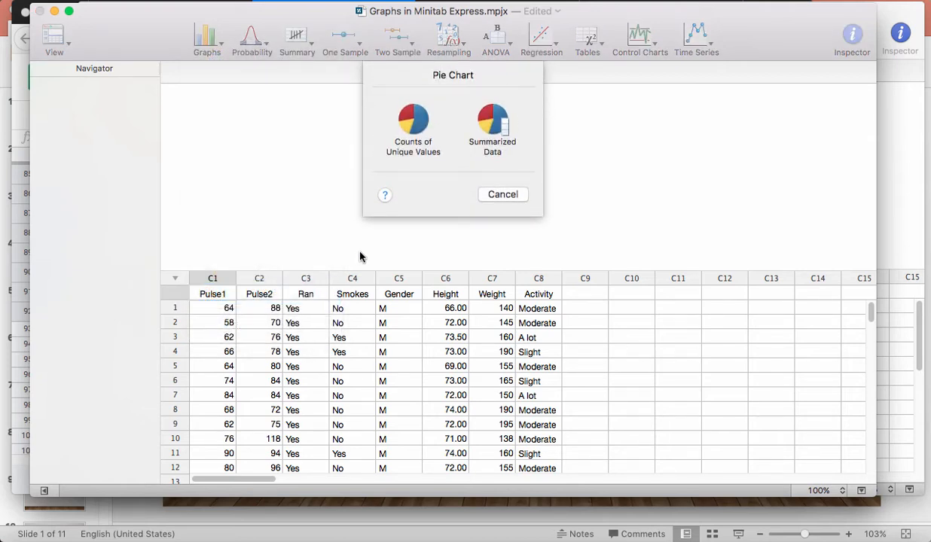
click(407, 123)
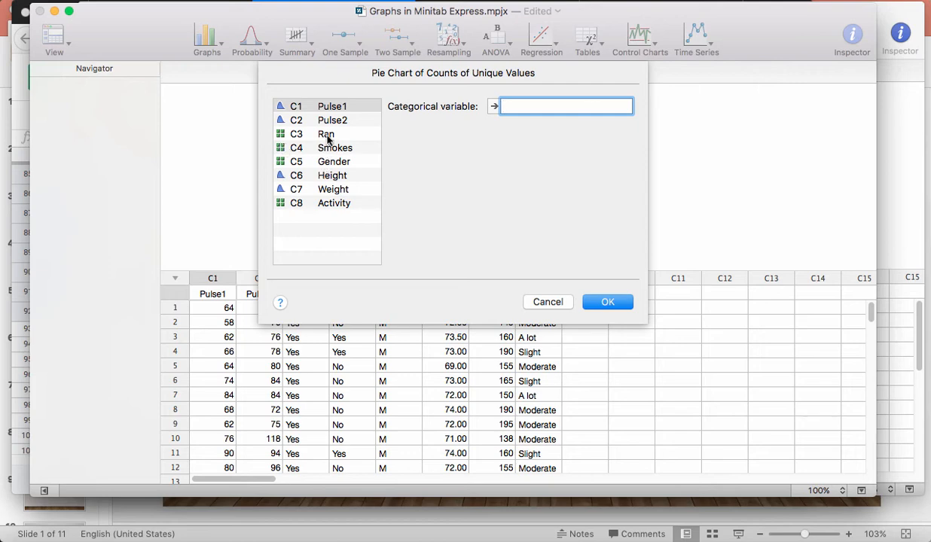
click(339, 163)
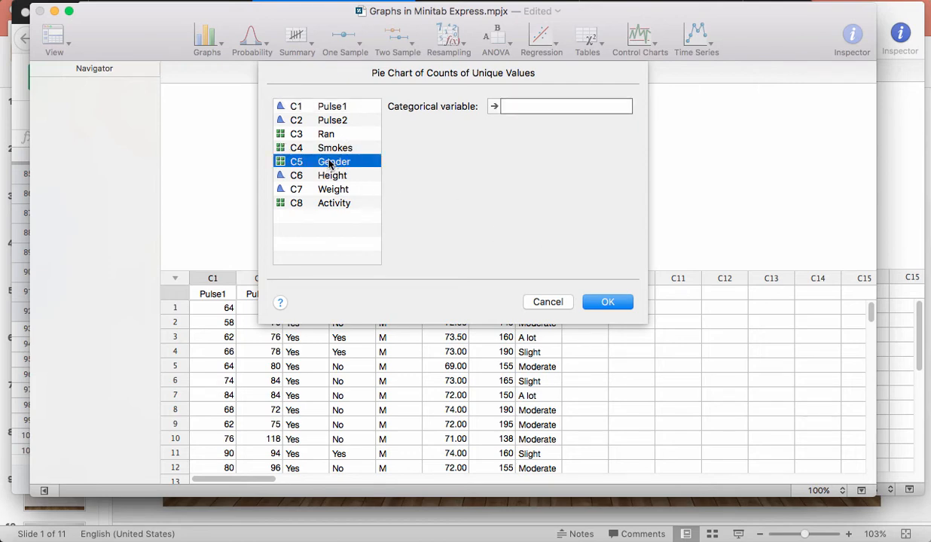
double_click(328, 164)
click(606, 303)
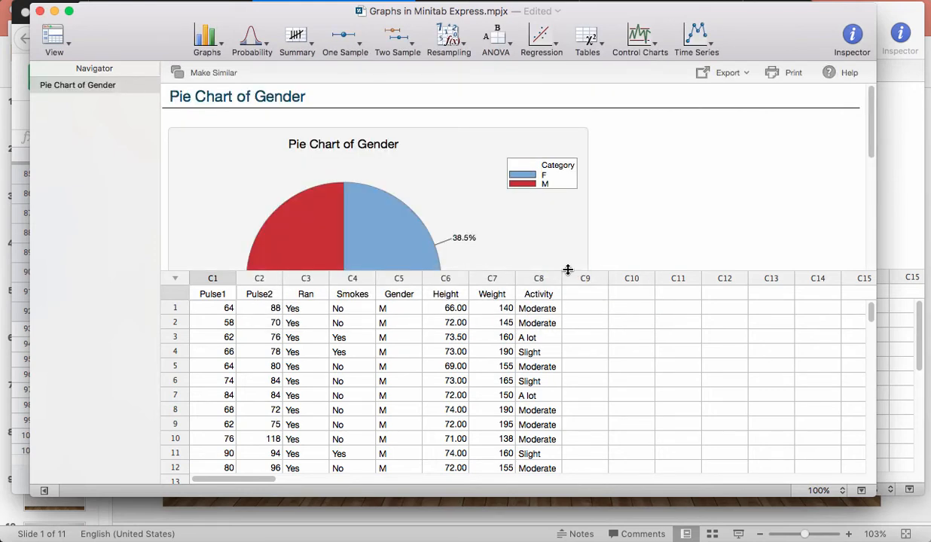
drag(568, 270, 532, 417)
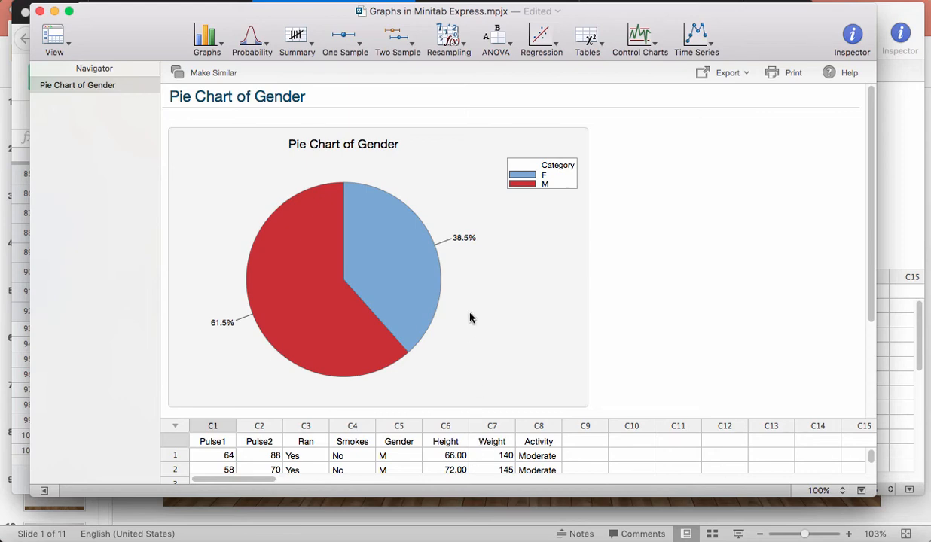
Step: Try the largest-first slice order on the pie chart, and set the slice order to the first option, with F before M
mouse_move(428, 276)
mouse_move(317, 308)
click(544, 217)
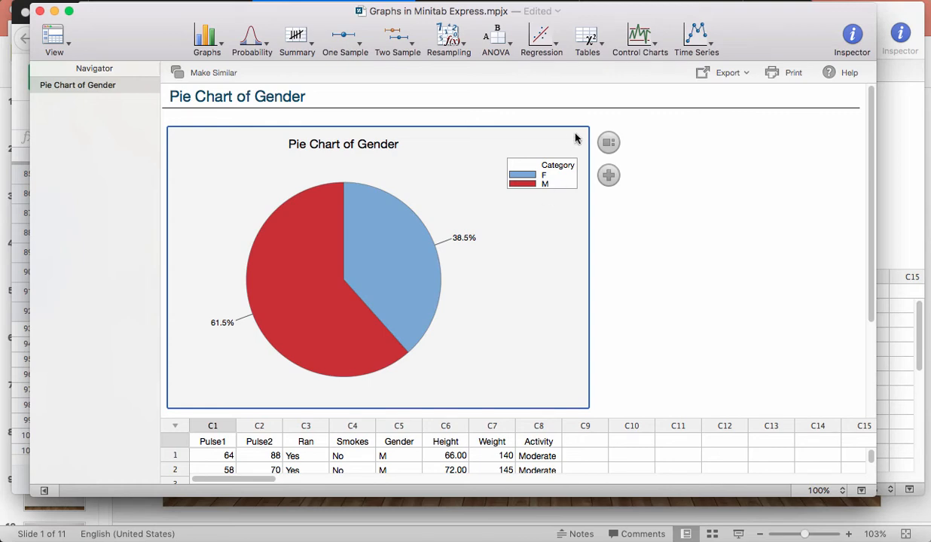
click(608, 143)
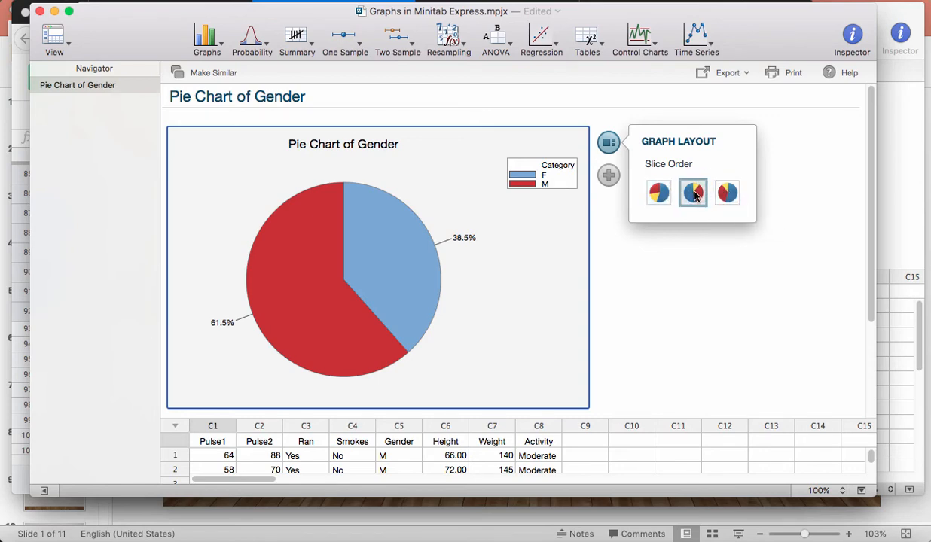
click(726, 195)
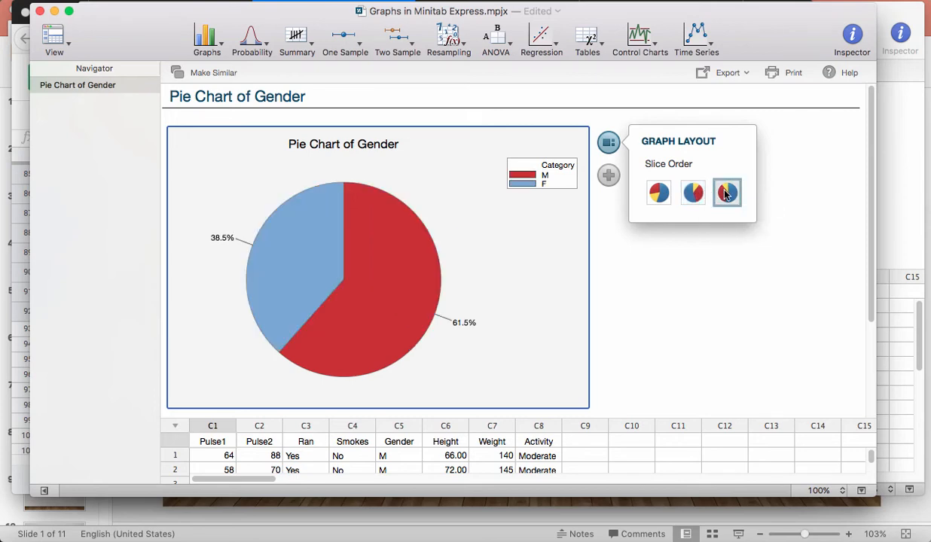
click(660, 193)
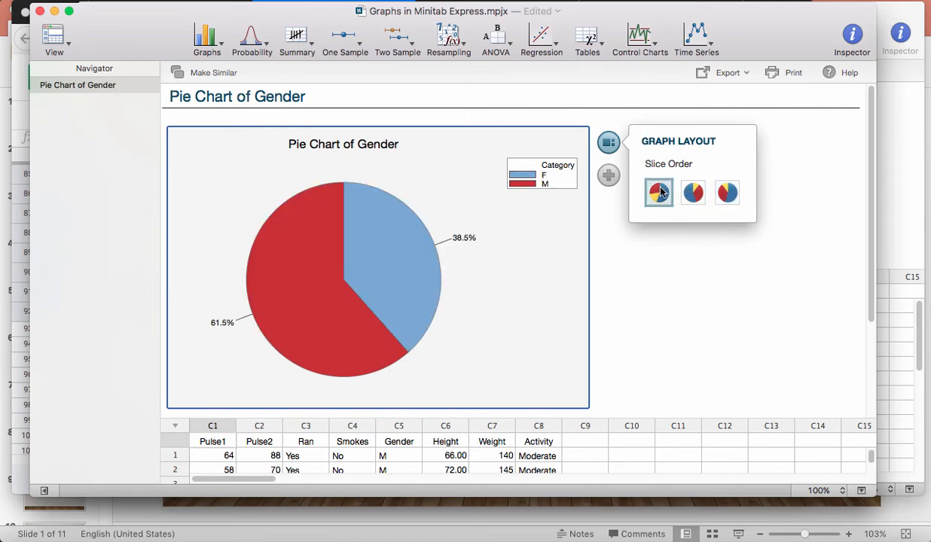
Step: Try a subtitle on the pie chart, hide it again, and add a footnote reading "Text"
click(608, 179)
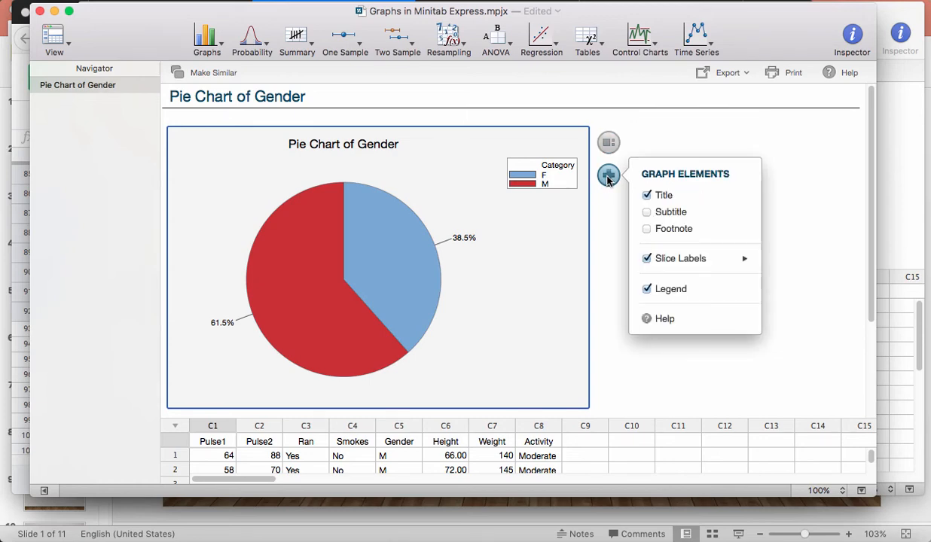
click(648, 212)
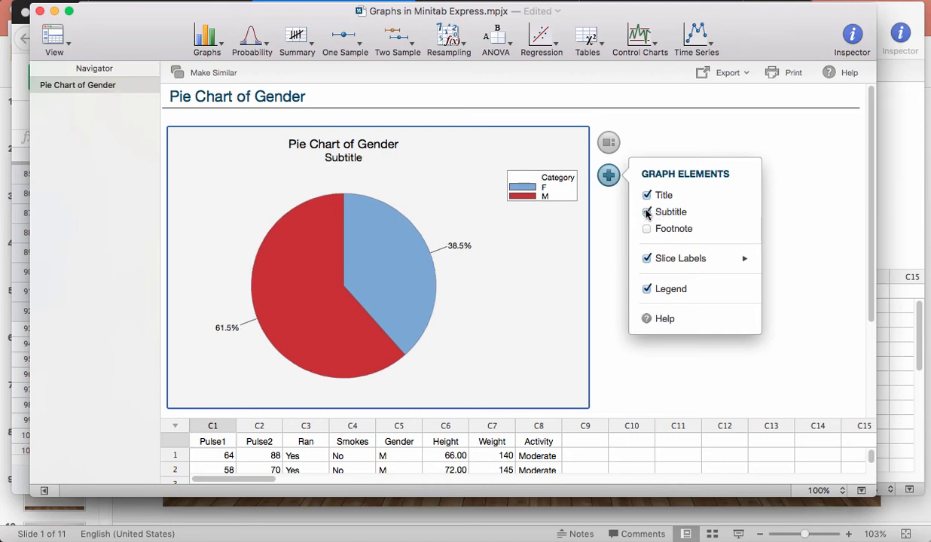
click(647, 213)
click(647, 229)
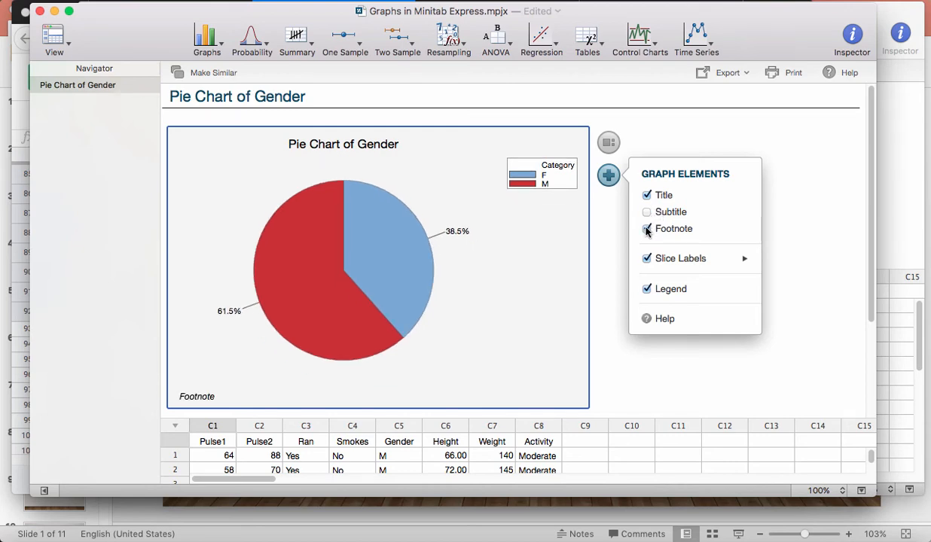
click(646, 230)
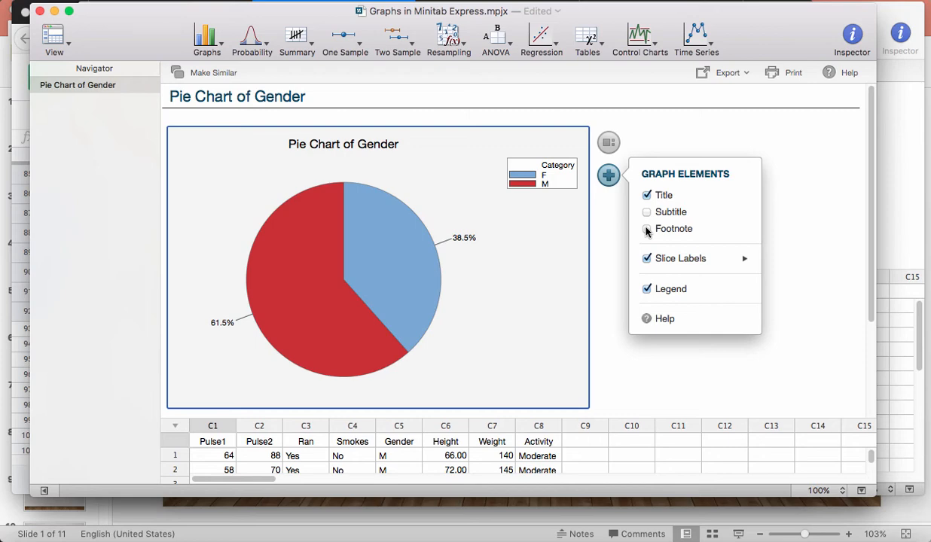
click(647, 230)
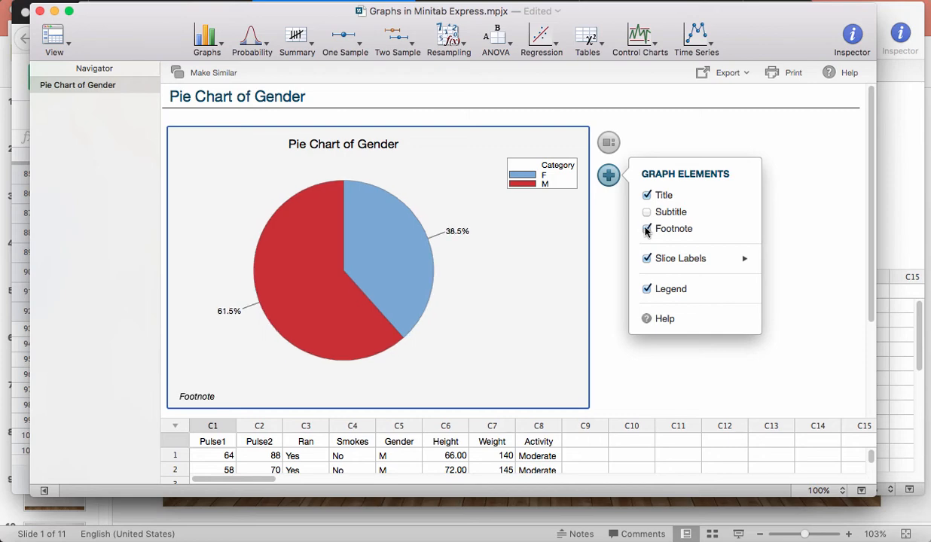
double_click(197, 398)
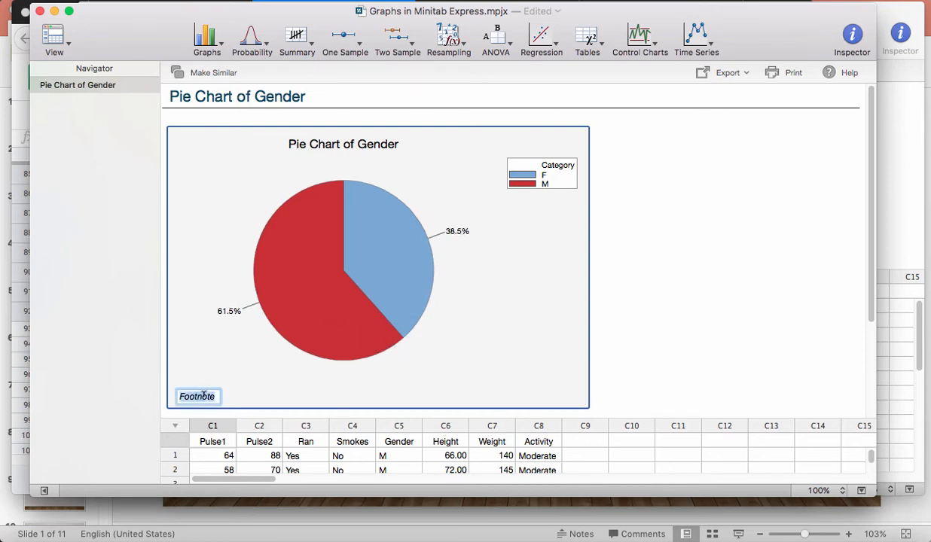
text(Text)
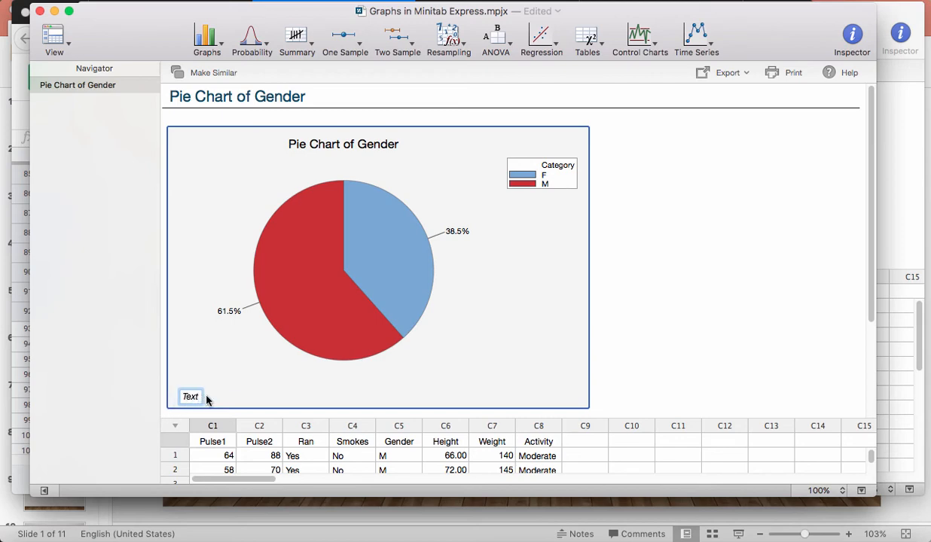
Step: Change the title inside the pie chart to "Gender"
click(336, 146)
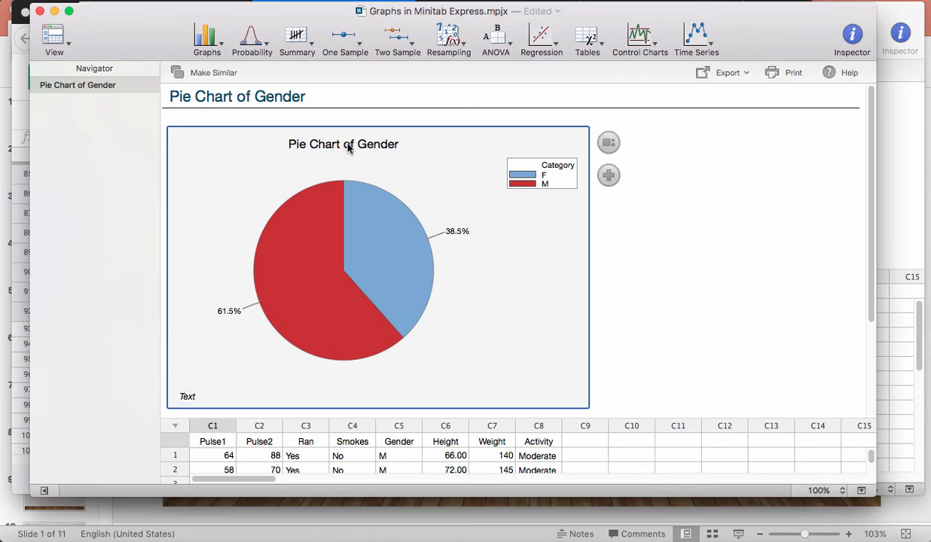
double_click(343, 144)
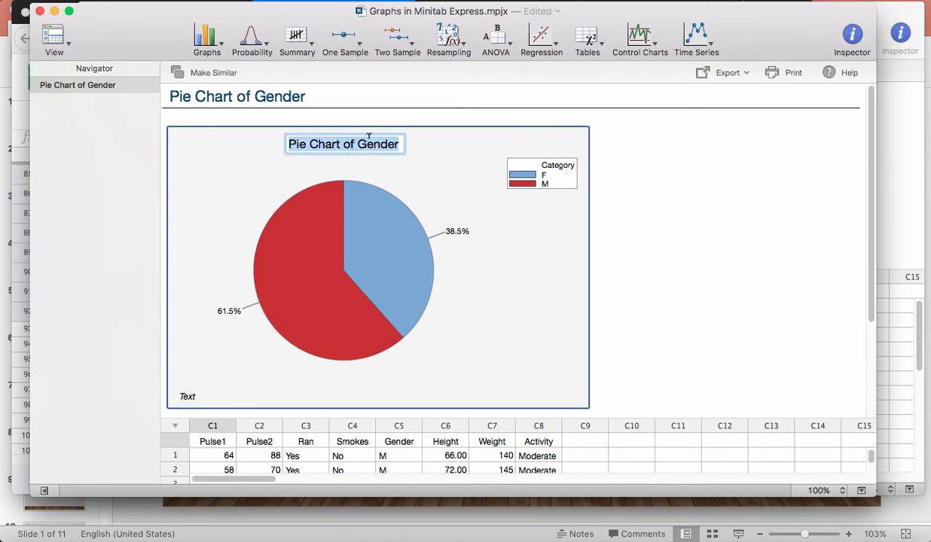
text(Gender)
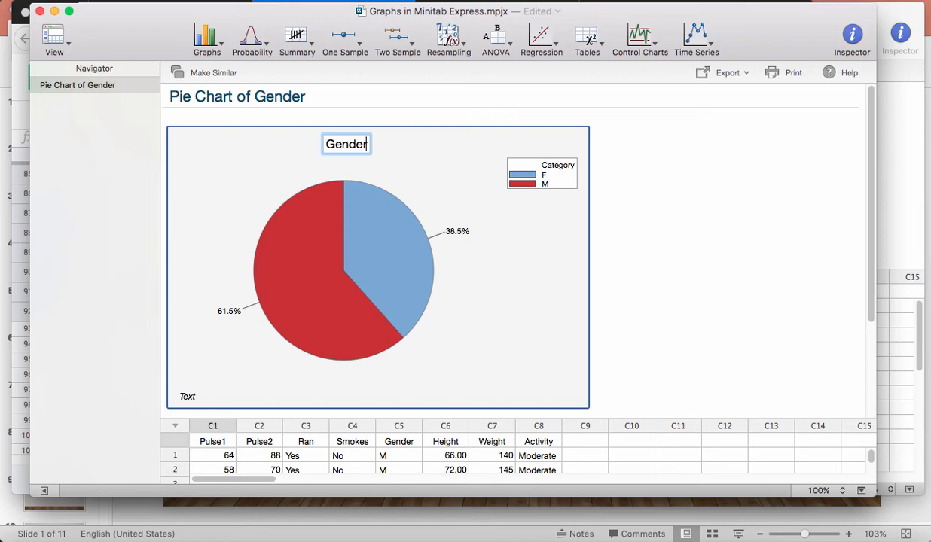
click(500, 207)
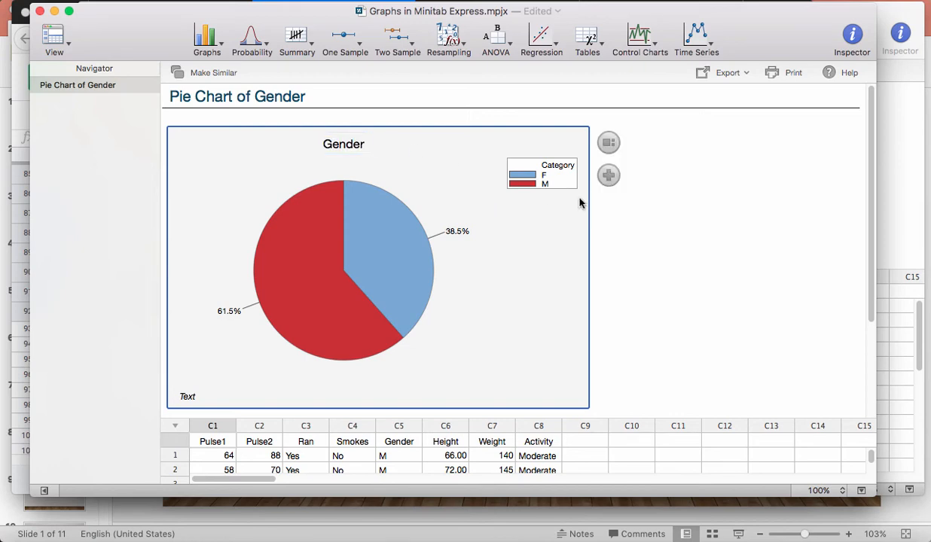
Step: Try frequency and category name in the slice labels, toggle the percent, and return the labels to percent only
click(612, 173)
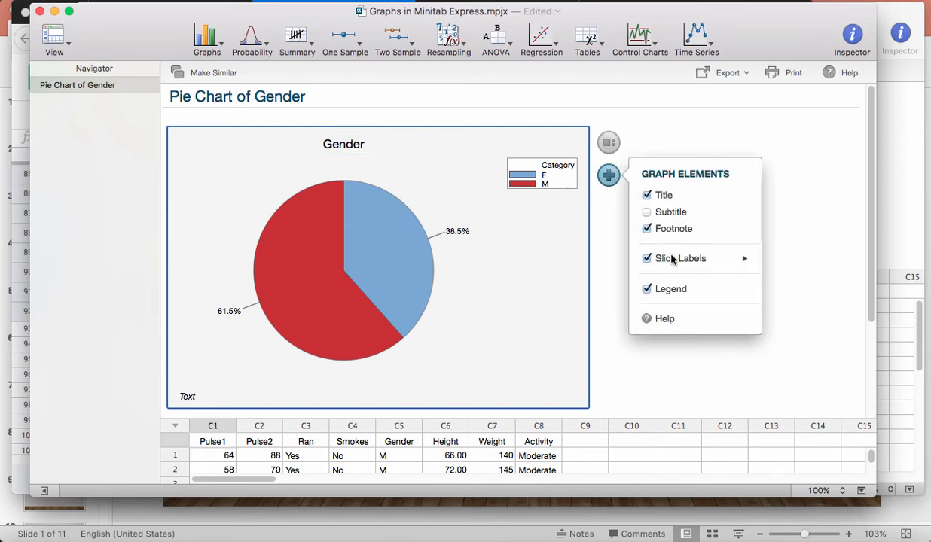
mouse_move(743, 262)
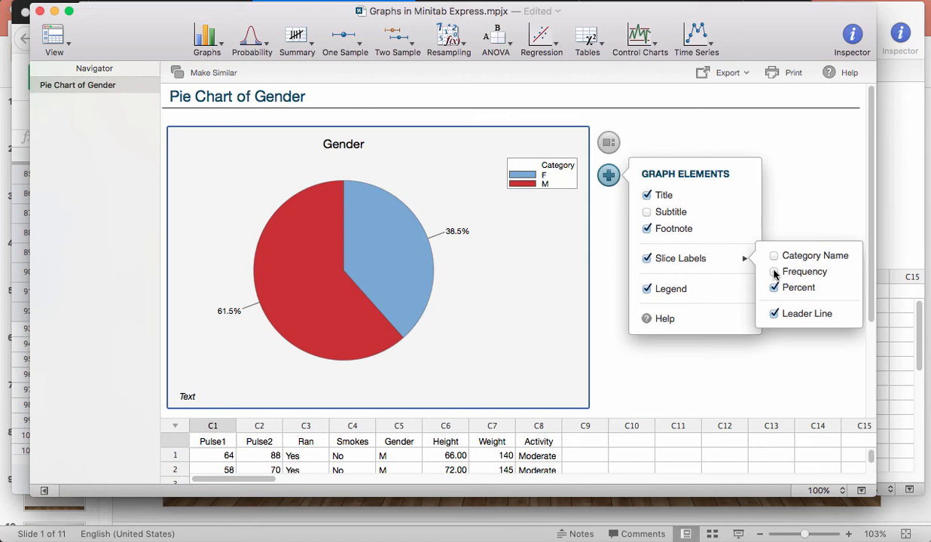
click(774, 273)
click(775, 289)
click(776, 289)
click(775, 256)
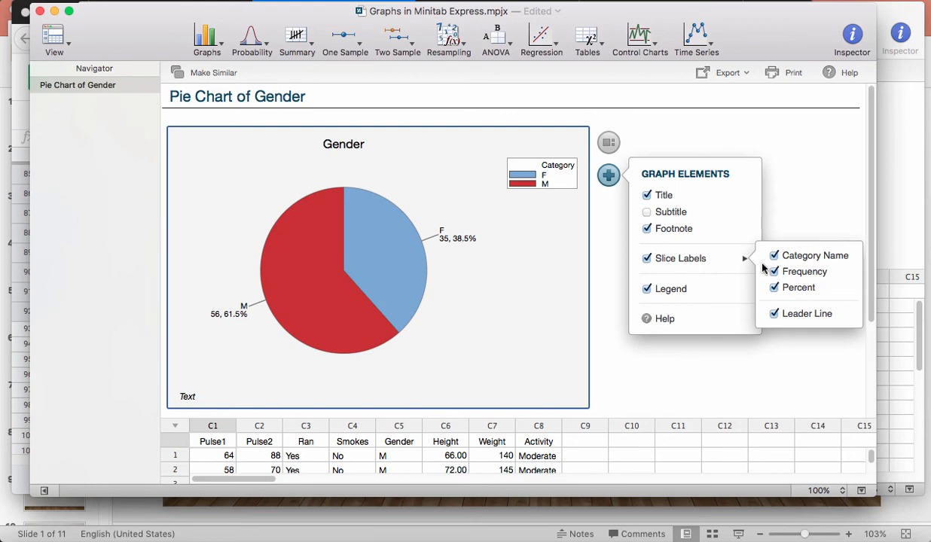
click(776, 256)
click(775, 272)
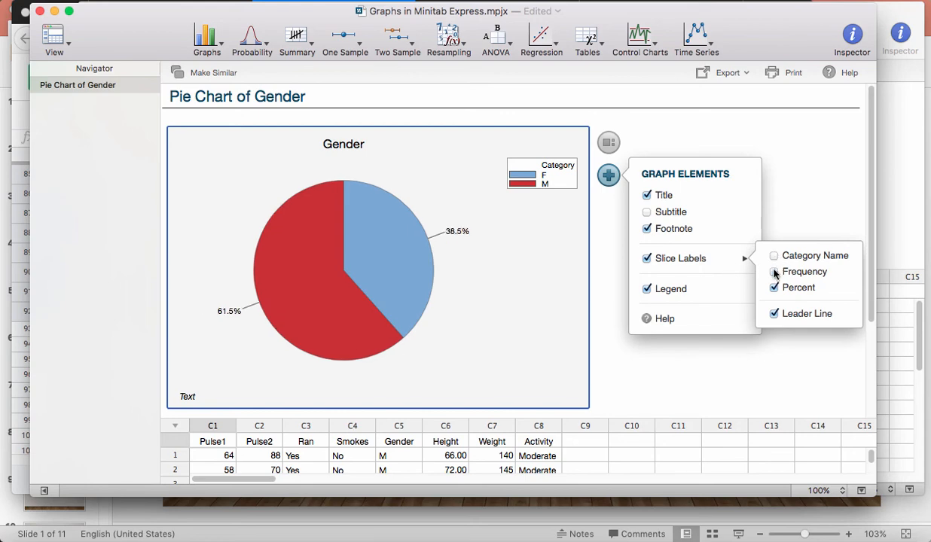
Step: Turn the slice labels' leader lines off and back on, and do the same with the chart's legend
click(774, 315)
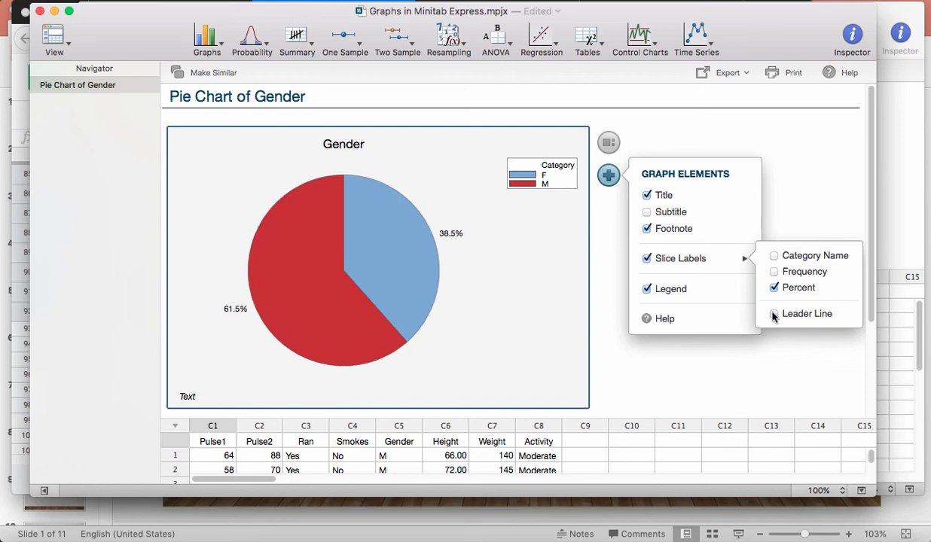
click(775, 314)
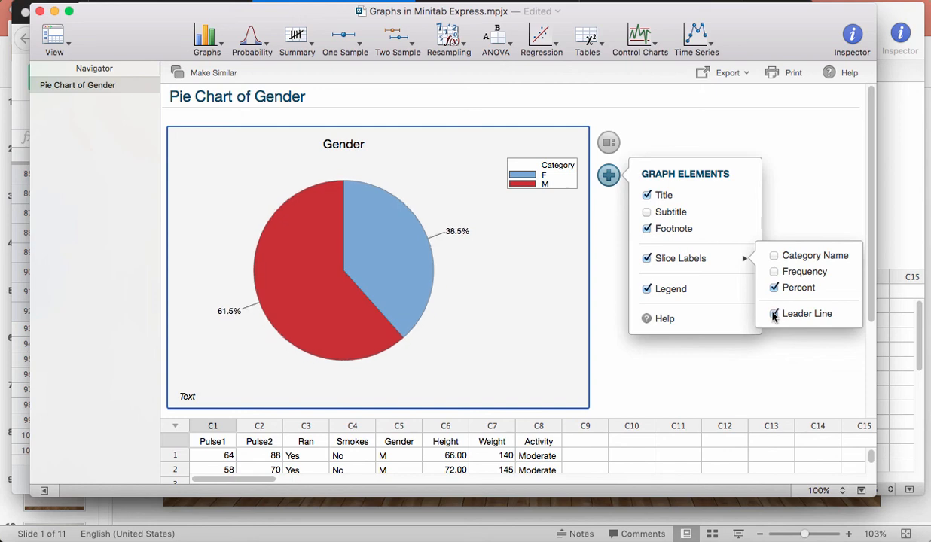
click(701, 288)
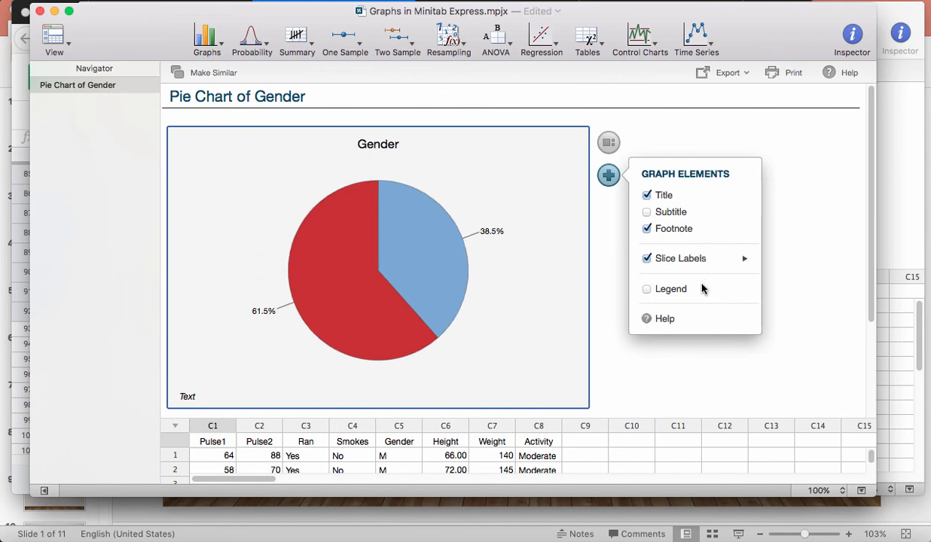
click(702, 289)
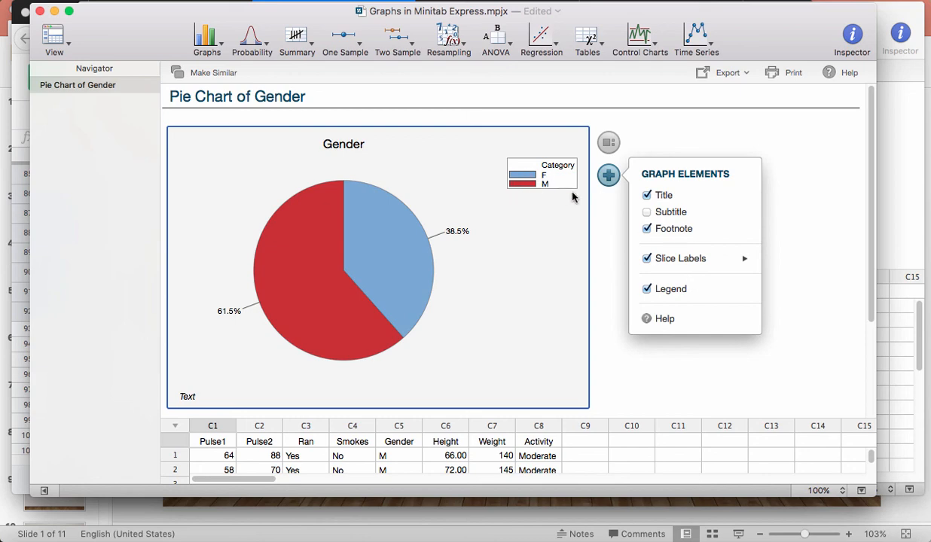
click(649, 289)
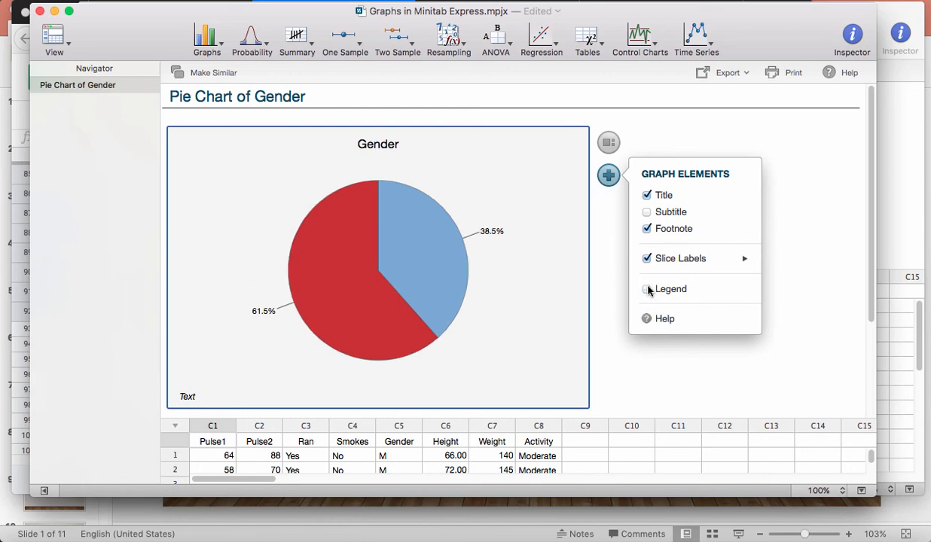
click(649, 289)
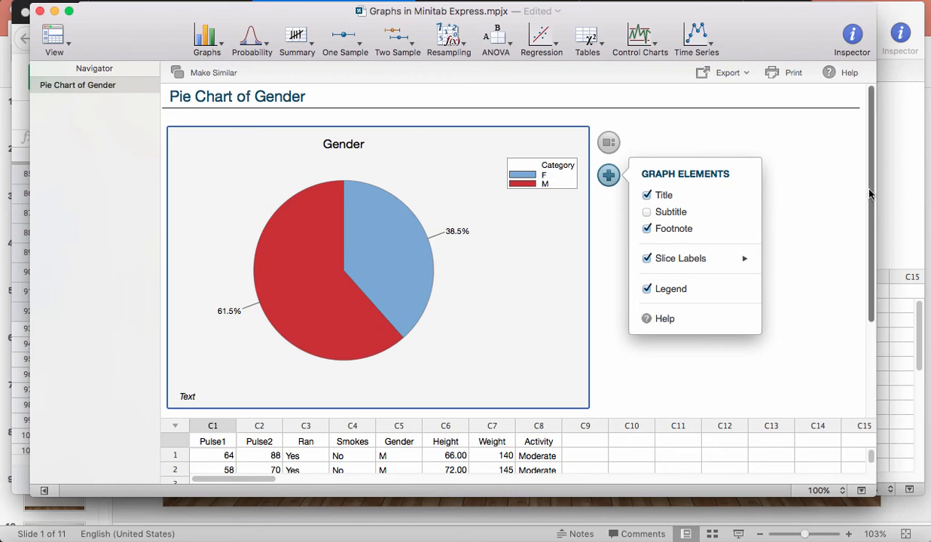
Step: Examine the Summary Statistics table of gender counts and percentages below the pie chart
drag(870, 195, 863, 296)
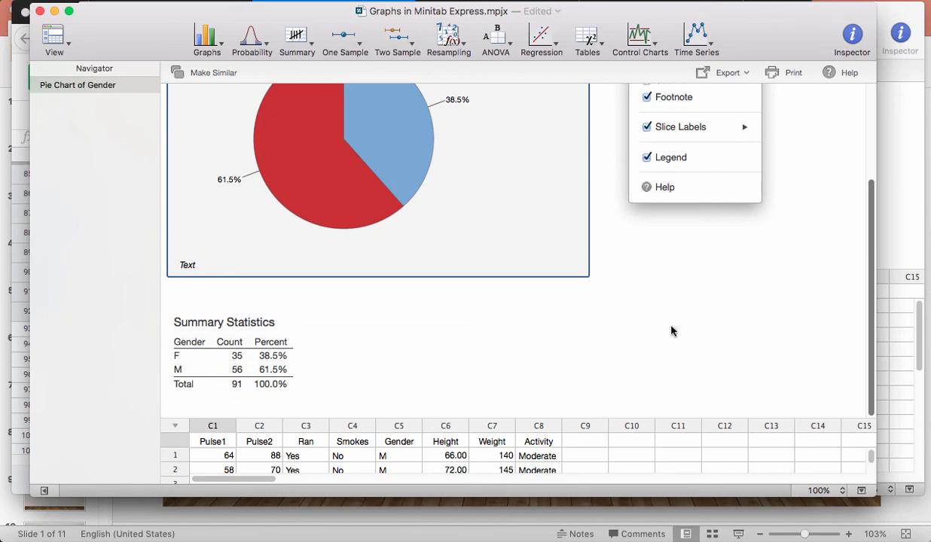
drag(870, 344, 828, 235)
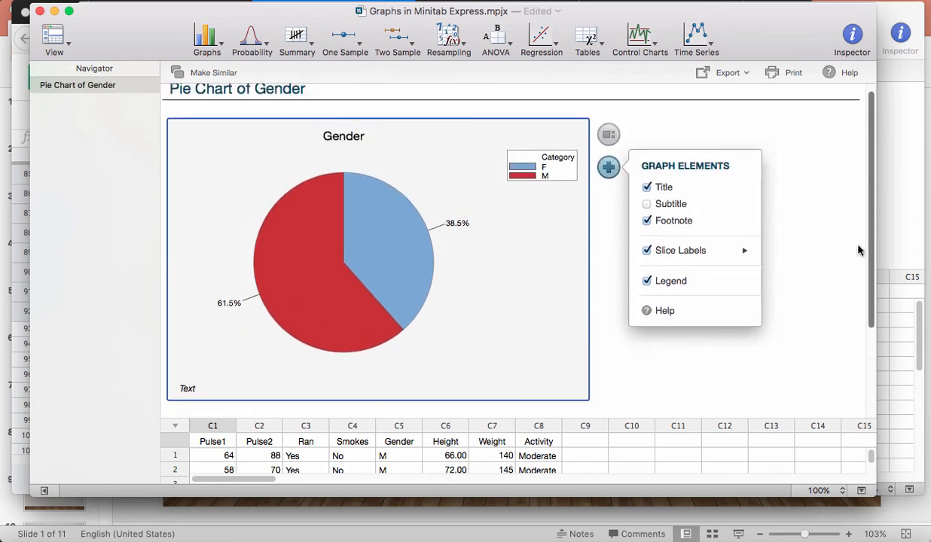